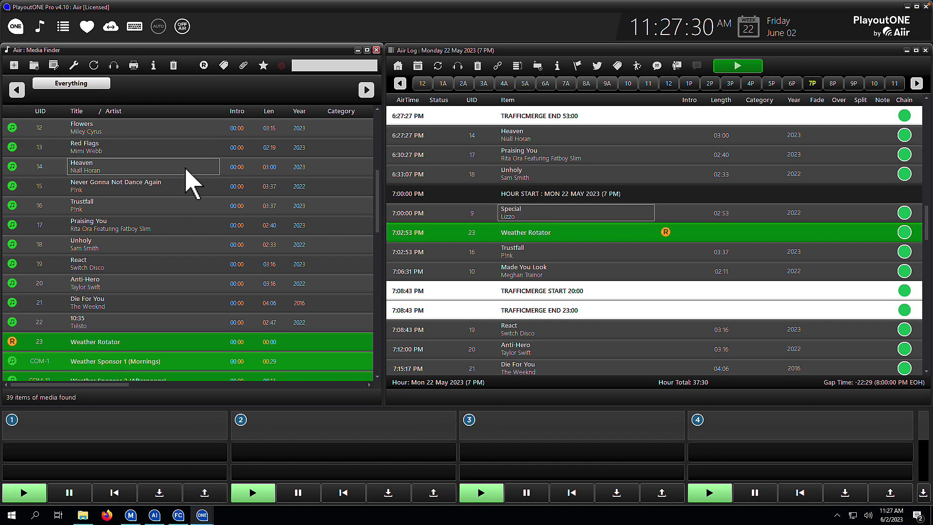
Open Heaven in the Media Editor and set its Intro marker where the vocals begin
{"action": "double_click", "coordinate": [185, 168]}
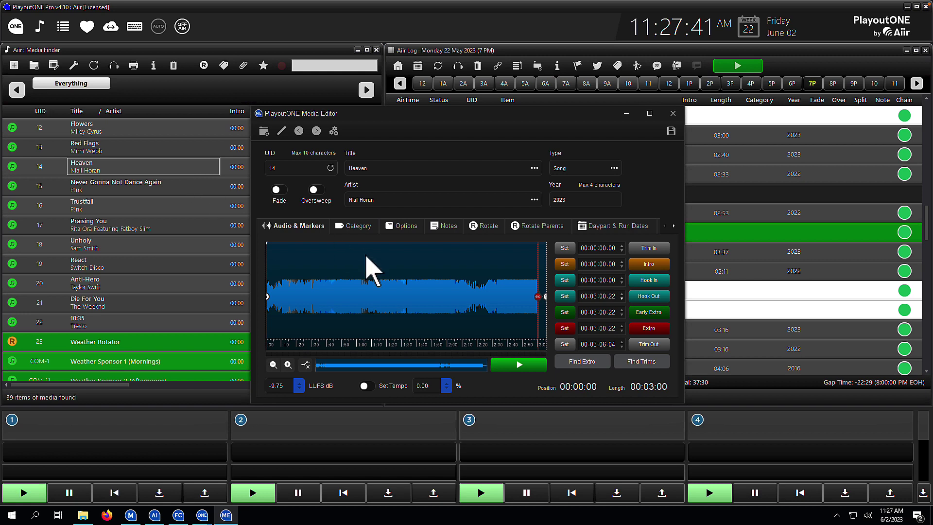
{"action": "left_click", "coordinate": [510, 373]}
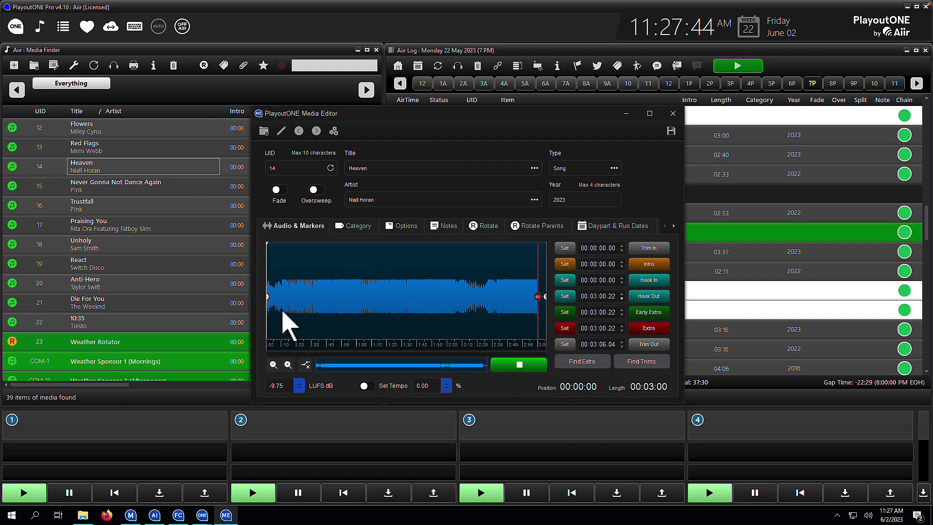
{"action": "left_click", "coordinate": [564, 265]}
{"action": "left_click", "coordinate": [524, 363]}
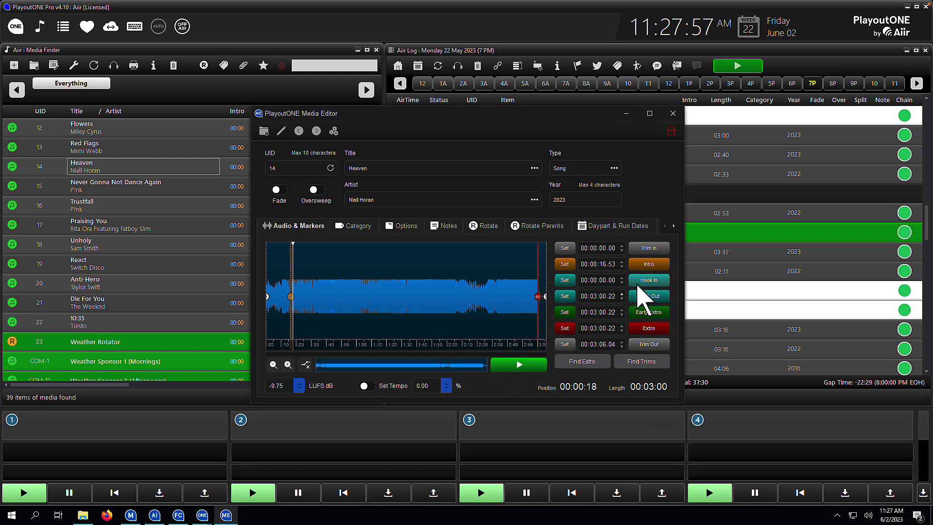
{"action": "left_click", "coordinate": [647, 264]}
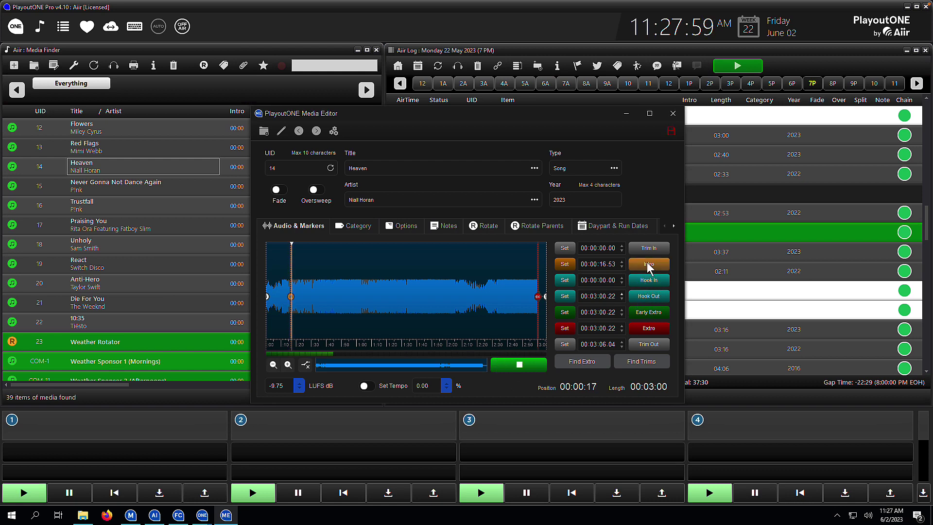
{"action": "left_click", "coordinate": [518, 366]}
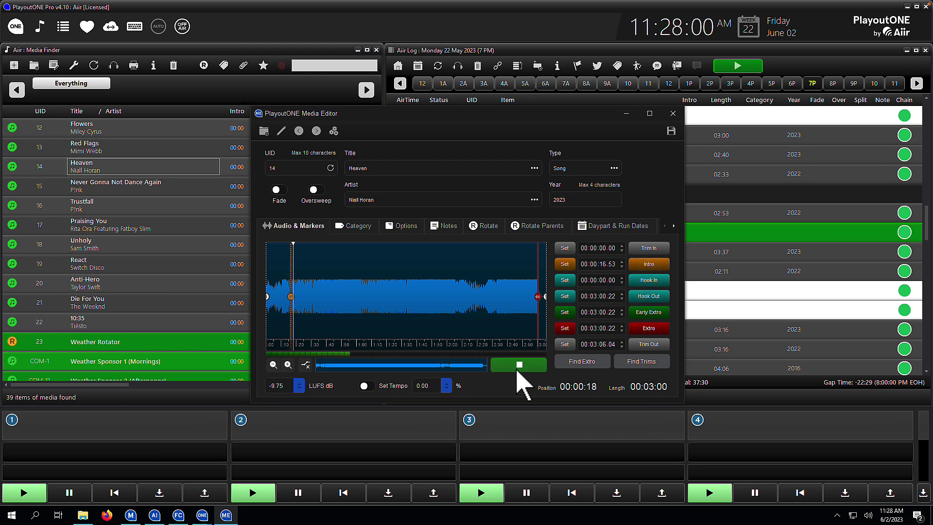
Nudge the Intro time earlier with the spin arrows, replaying after each adjustment
{"action": "left_click", "coordinate": [621, 266]}
{"action": "left_click", "coordinate": [621, 266]}
{"action": "left_click", "coordinate": [648, 264]}
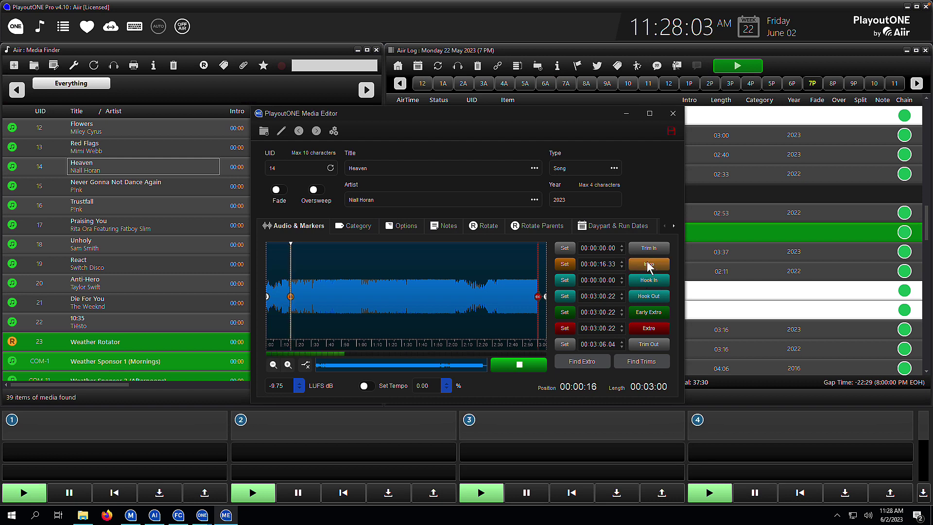
{"action": "left_click", "coordinate": [621, 266]}
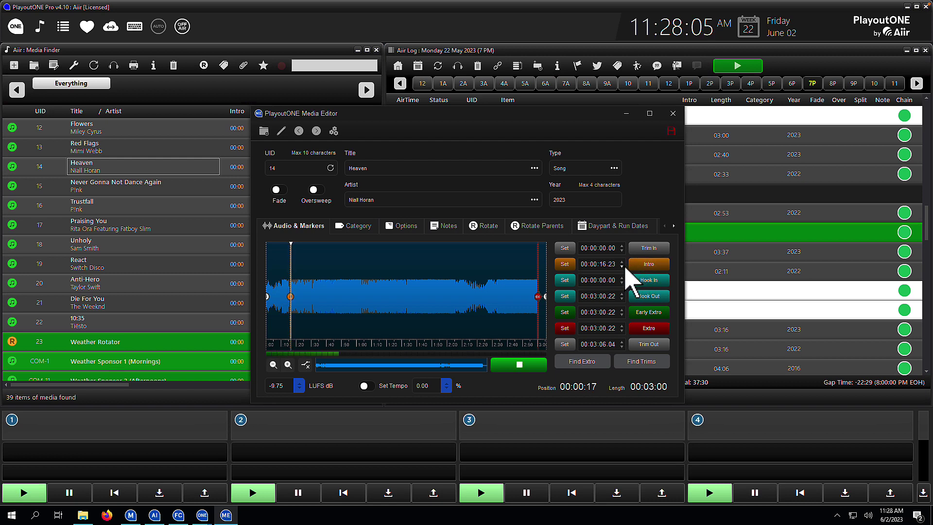
{"action": "left_click", "coordinate": [621, 267]}
{"action": "left_click", "coordinate": [621, 266]}
{"action": "left_click", "coordinate": [638, 265]}
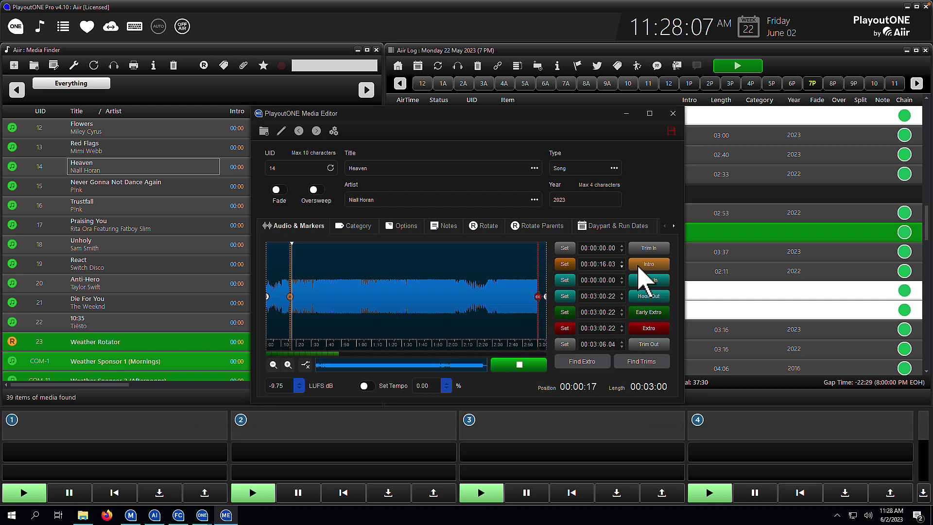
{"action": "left_click", "coordinate": [499, 369]}
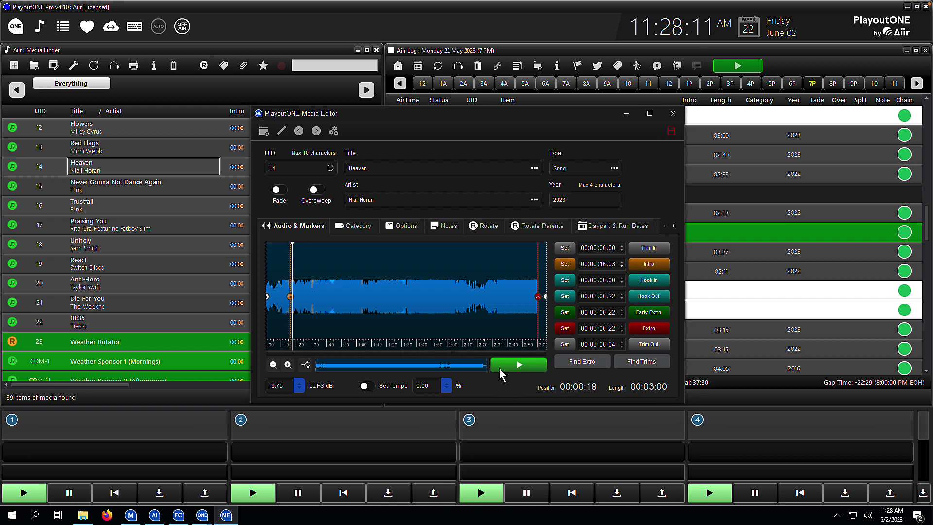
Drag the Intro marker on the zoomed waveform to 00:00:16.07
{"action": "scroll", "coordinate": [286, 307], "scroll_direction": "up", "scroll_amount": 1}
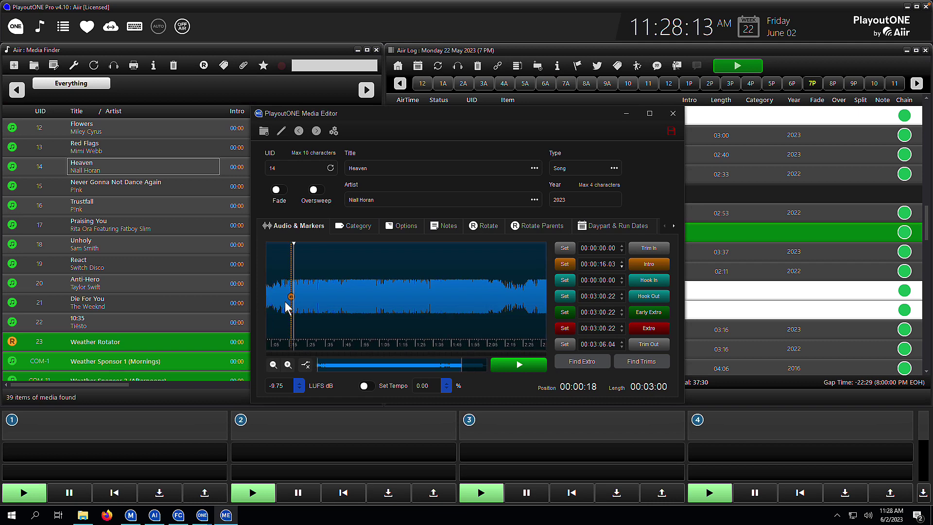
{"action": "scroll", "coordinate": [291, 313], "scroll_direction": "up", "scroll_amount": 5}
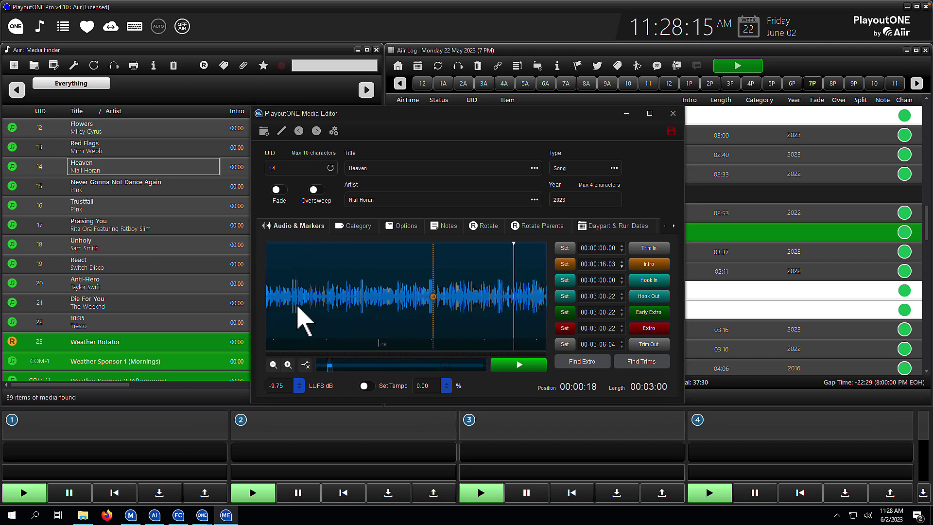
{"action": "scroll", "coordinate": [299, 321], "scroll_direction": "up", "scroll_amount": 1}
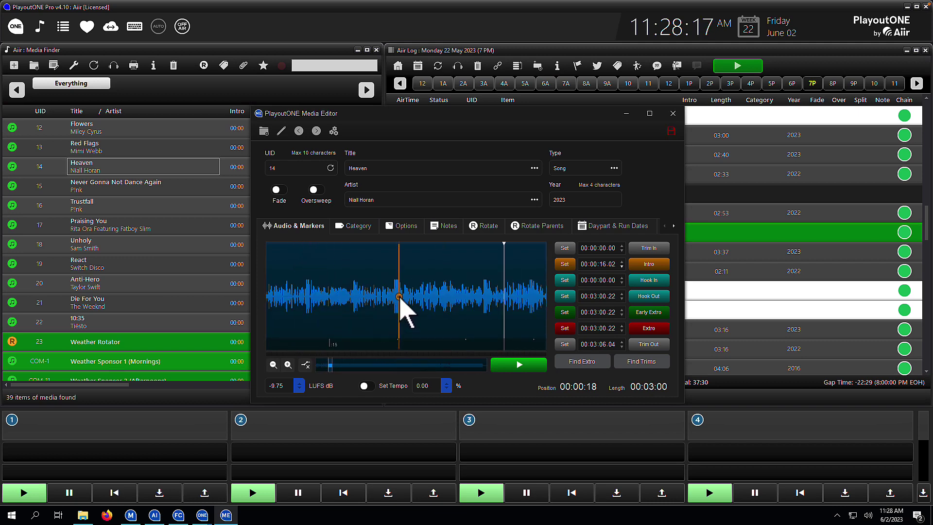
{"action": "left_click_drag", "start_coordinate": [400, 297], "coordinate": [402, 298]}
{"action": "scroll", "coordinate": [461, 297], "scroll_direction": "down", "scroll_amount": 2}
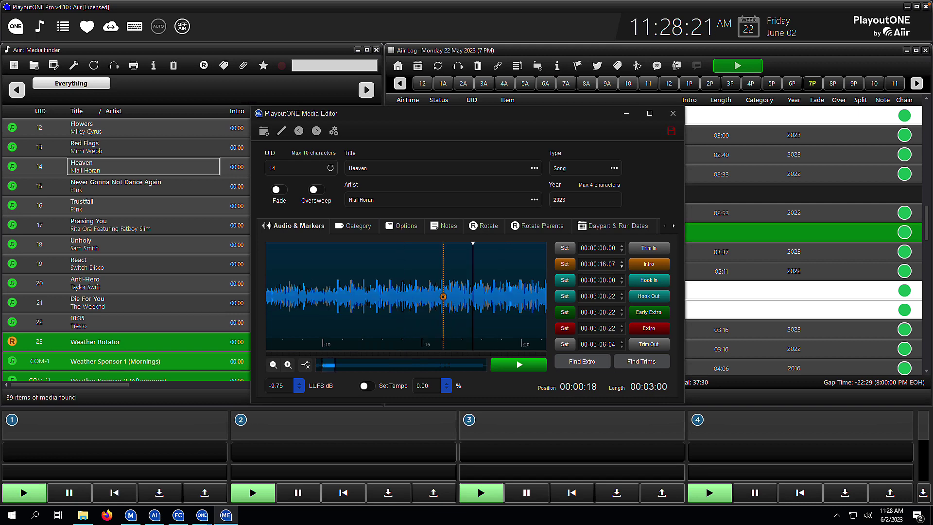
{"action": "scroll", "coordinate": [459, 293], "scroll_direction": "down", "scroll_amount": 3}
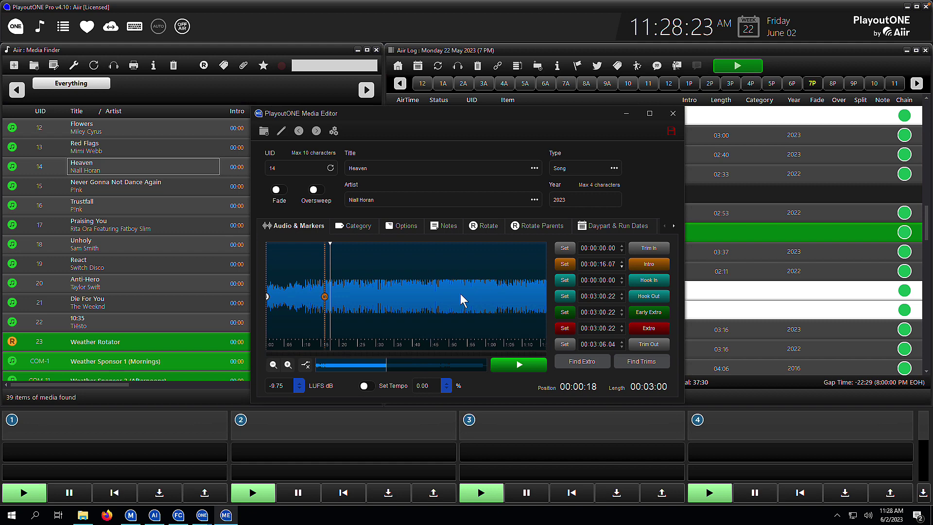
During playback set Hook In at 00:00:47.25 and Hook Out at 00:00:53.78, then preview the hook
{"action": "left_click", "coordinate": [511, 365]}
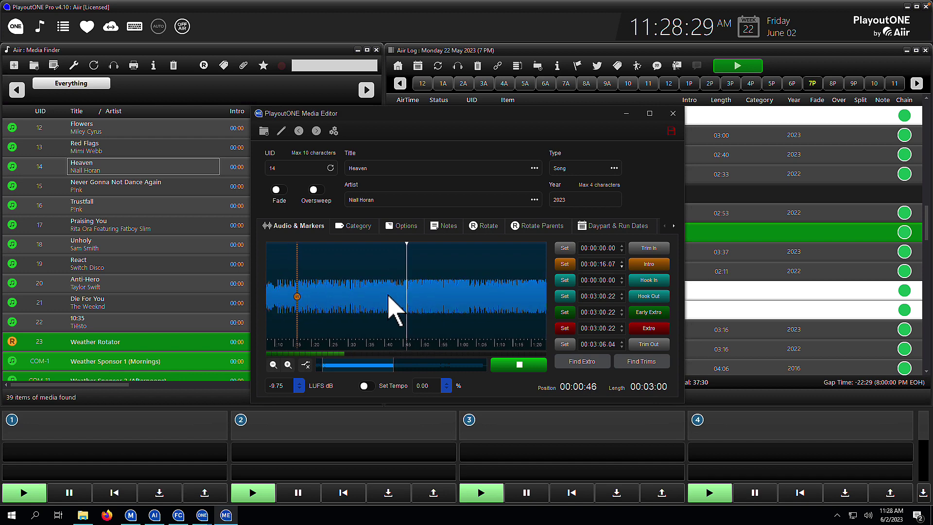
{"action": "scroll", "coordinate": [412, 311], "scroll_direction": "down", "scroll_amount": 1}
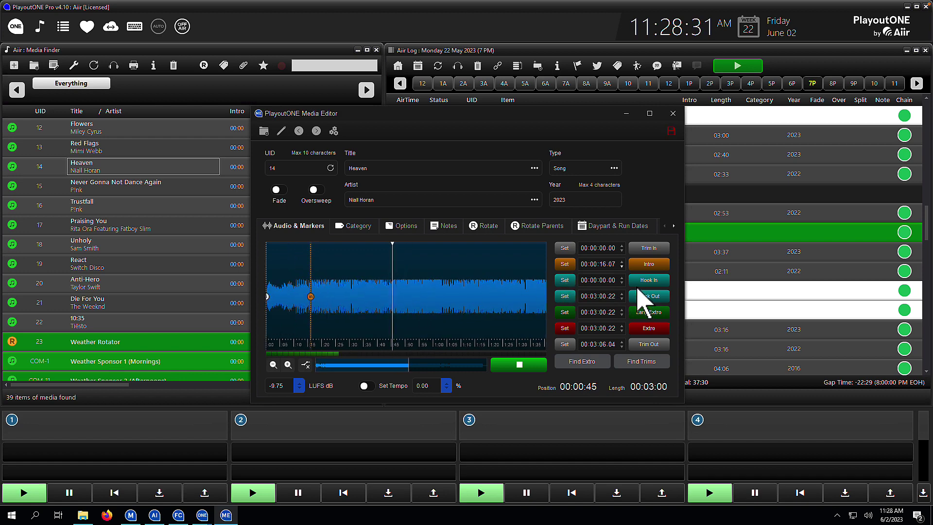
{"action": "left_click", "coordinate": [565, 280]}
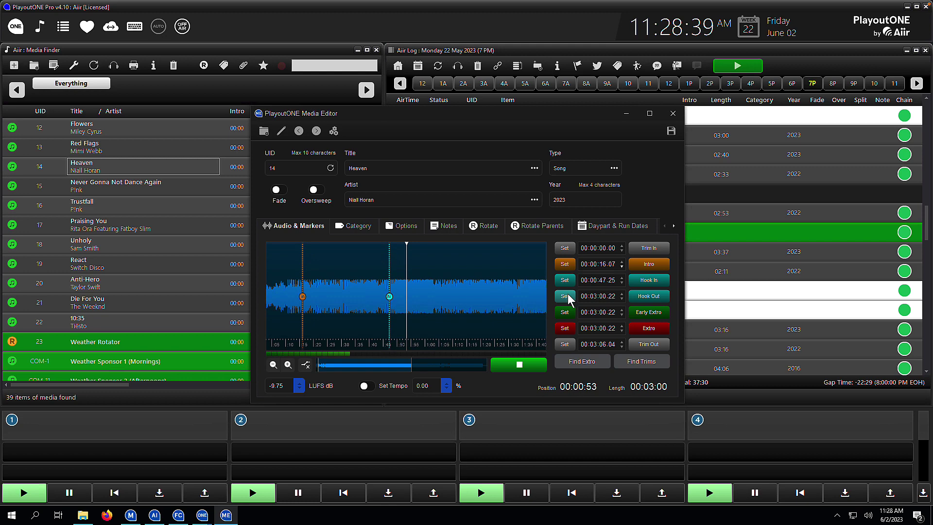
{"action": "left_click", "coordinate": [564, 296]}
{"action": "left_click", "coordinate": [647, 282]}
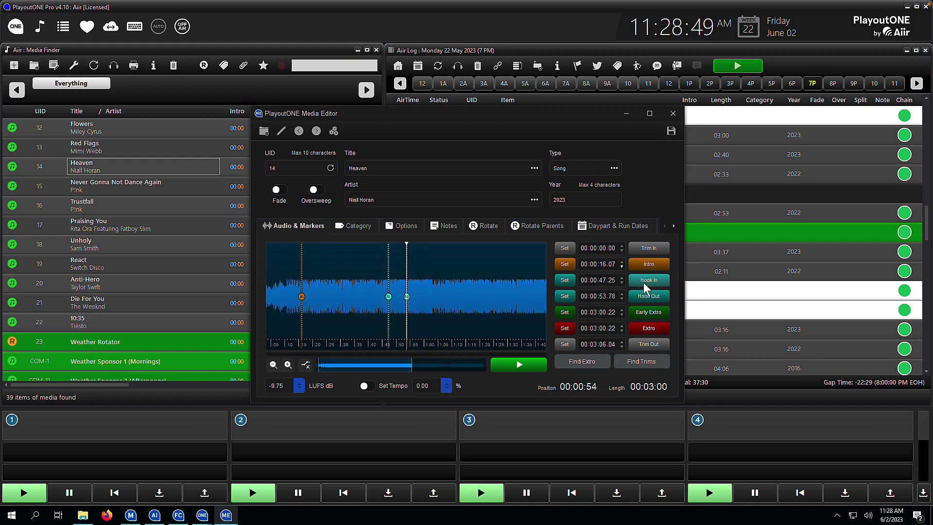
{"action": "left_click", "coordinate": [646, 281]}
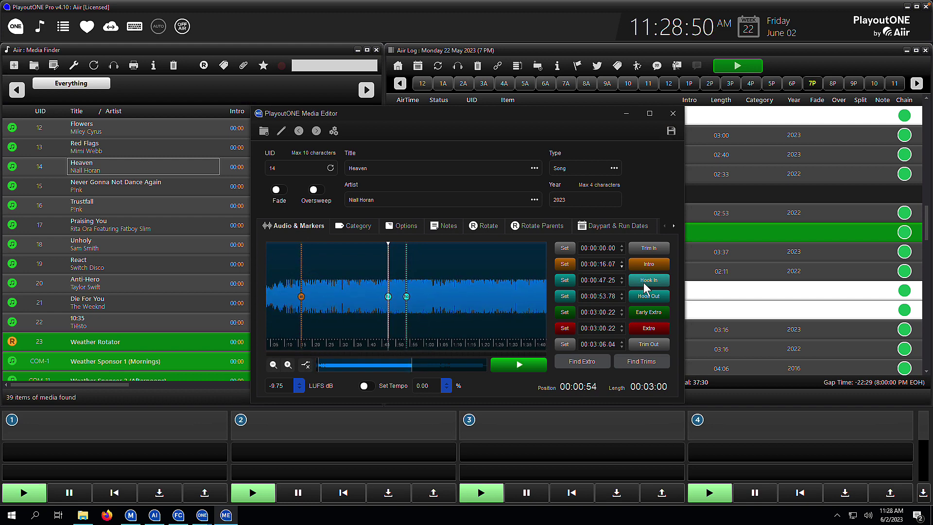
{"action": "left_click", "coordinate": [519, 368]}
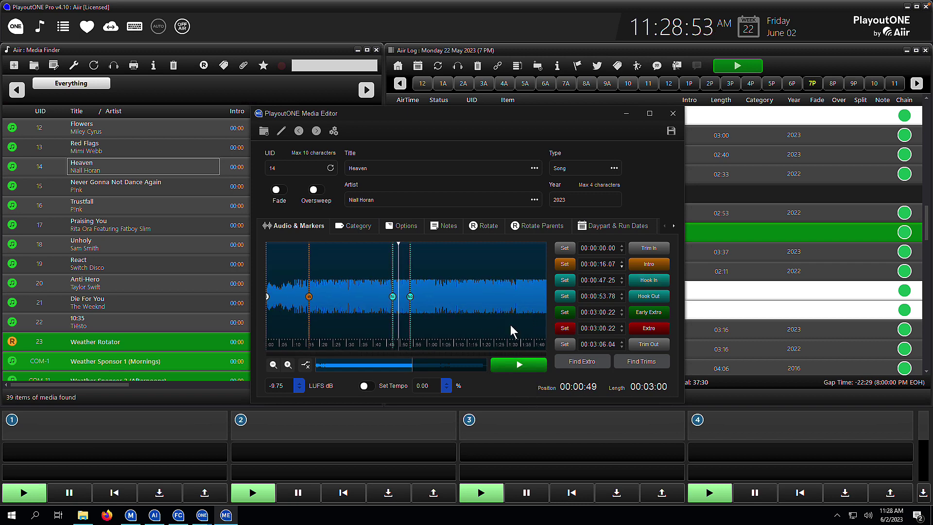
{"action": "scroll", "coordinate": [510, 324], "scroll_direction": "down", "scroll_amount": 4}
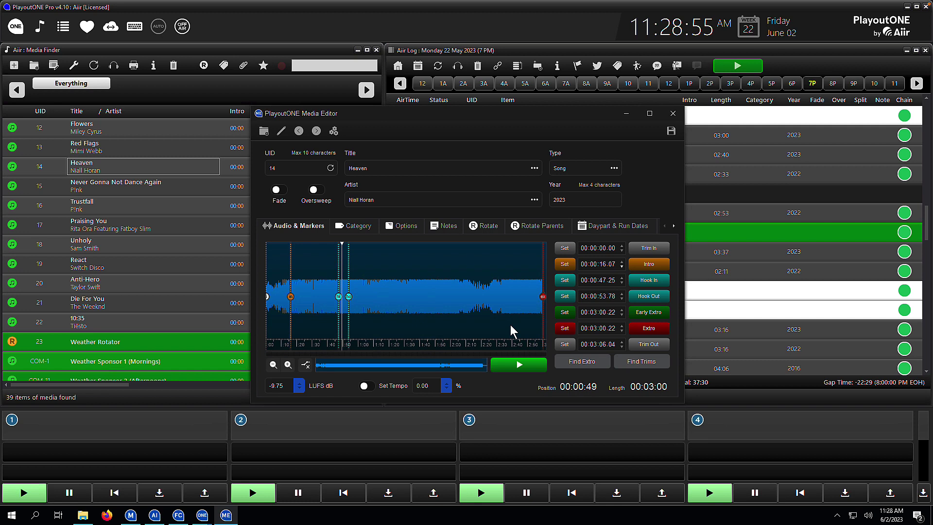
{"action": "scroll", "coordinate": [511, 325], "scroll_direction": "down", "scroll_amount": 1}
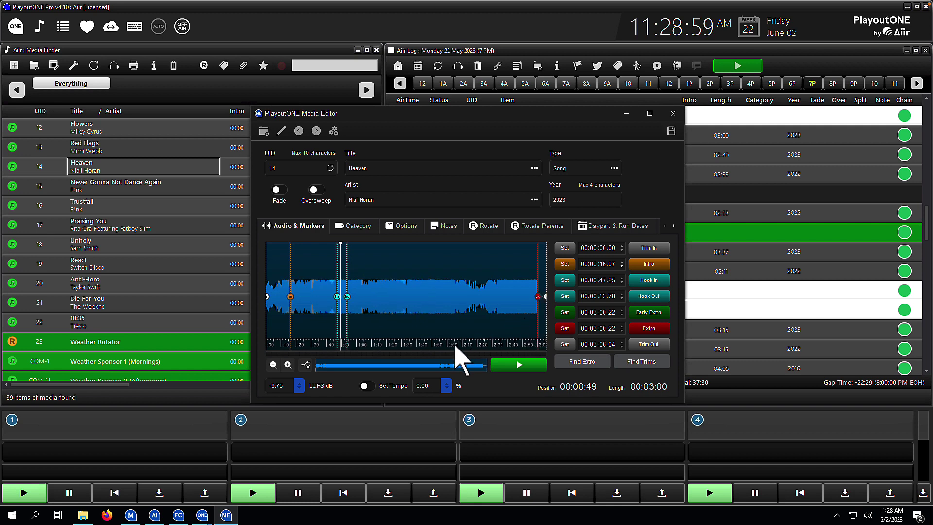
Save Heaven's intro and hook markers and close the Media Editor
{"action": "left_click", "coordinate": [671, 130]}
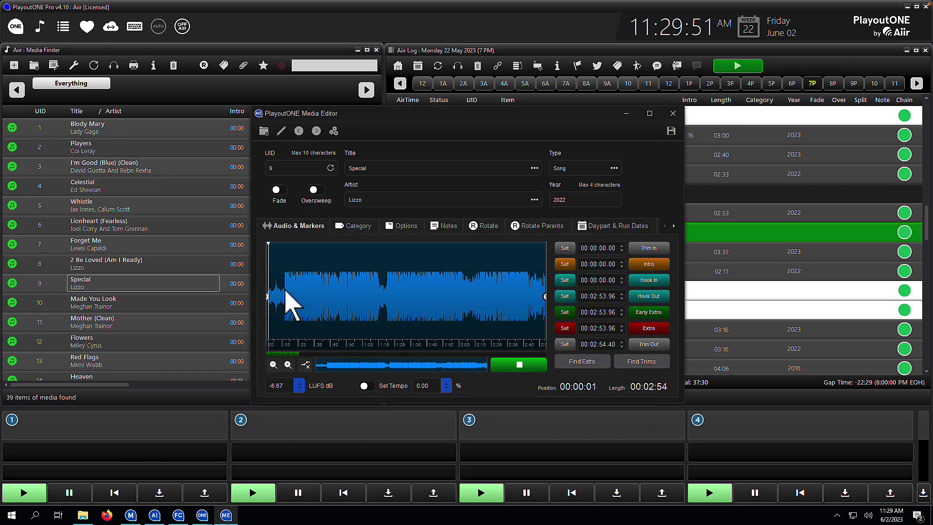
Reopen Special in the Media Editor and play through its opening seconds
{"action": "left_click", "coordinate": [285, 297]}
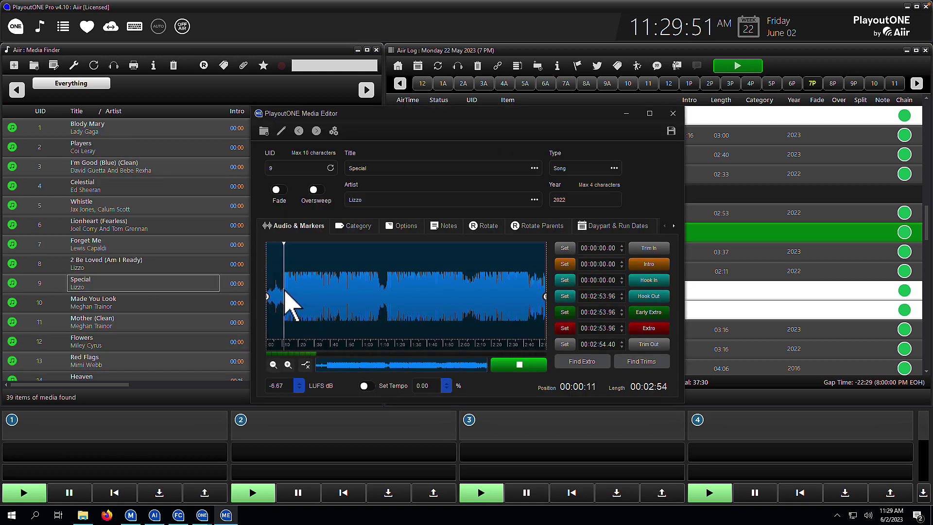
{"action": "left_click", "coordinate": [519, 364]}
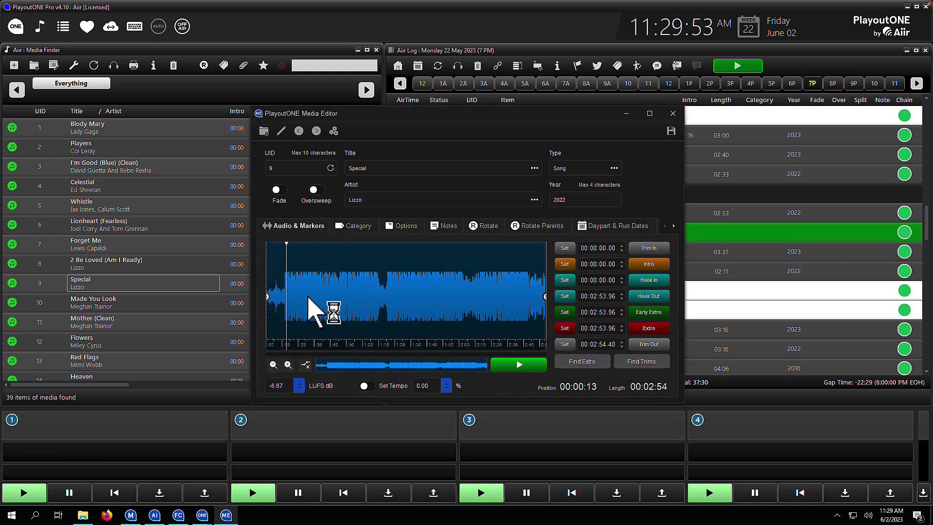
{"action": "left_click", "coordinate": [672, 114]}
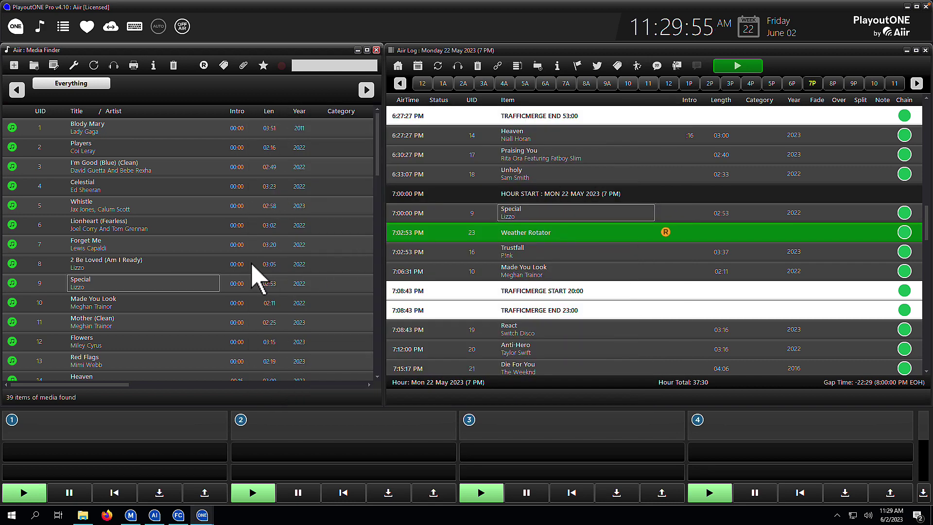
{"action": "double_click", "coordinate": [156, 279]}
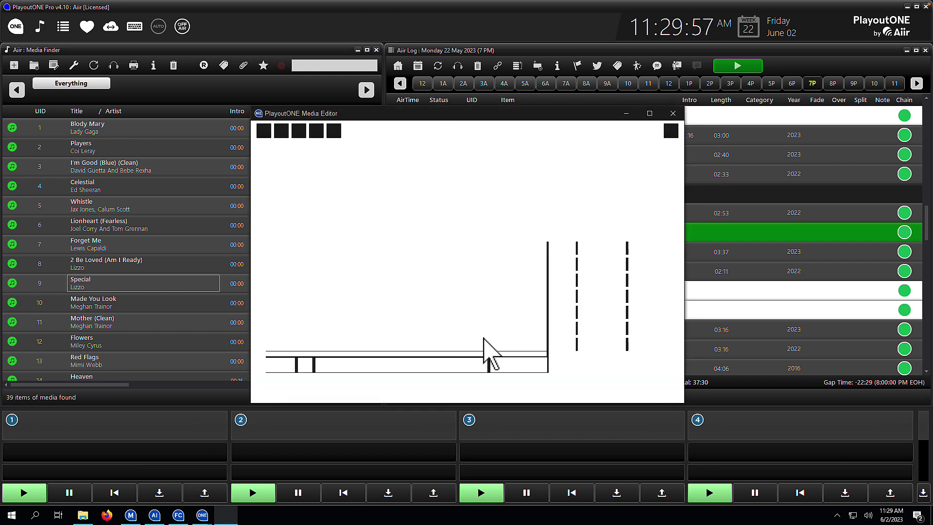
{"action": "left_click", "coordinate": [540, 368]}
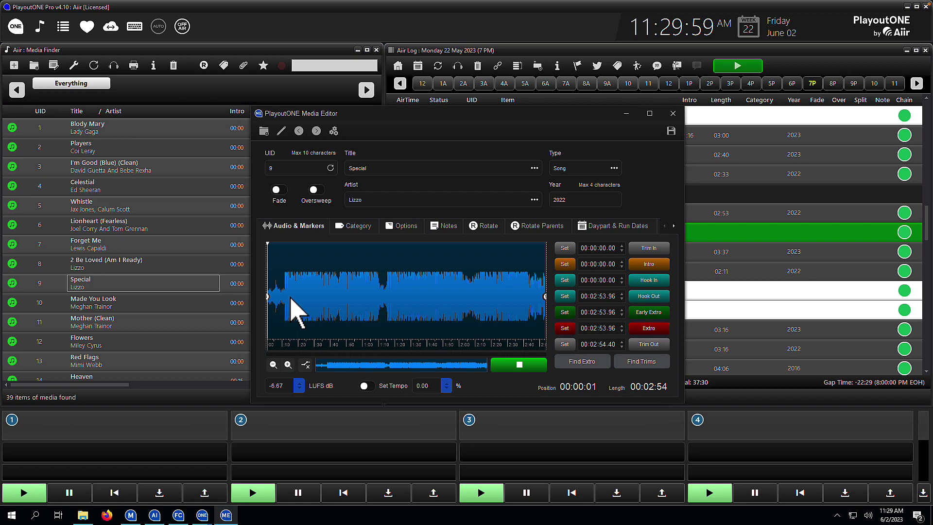
{"action": "left_click", "coordinate": [281, 308]}
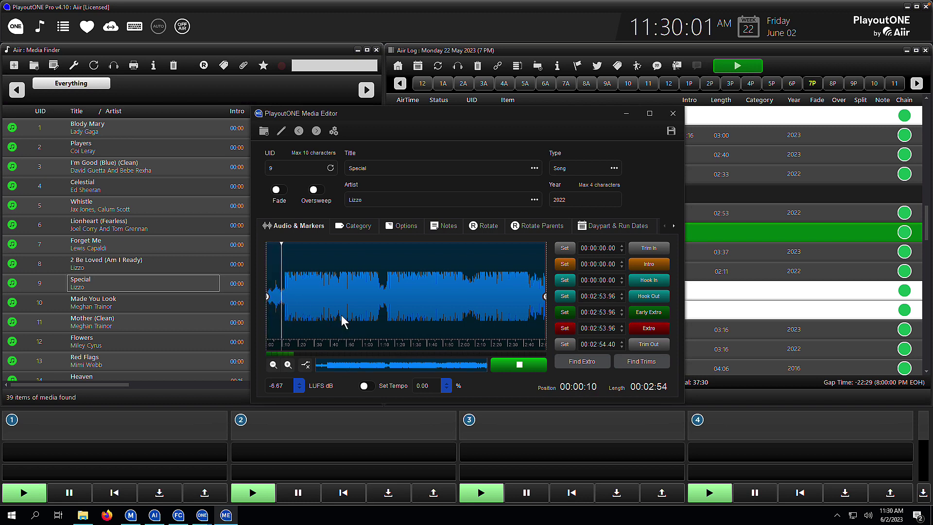
{"action": "left_click", "coordinate": [518, 366]}
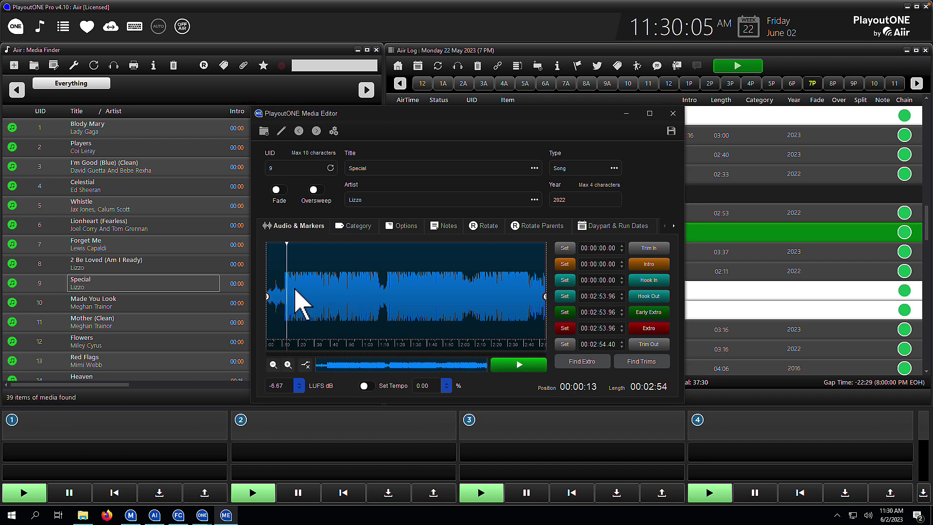
Place the playhead at about 12 seconds, where Special's music actually starts
{"action": "scroll", "coordinate": [282, 299], "scroll_direction": "up", "scroll_amount": 5}
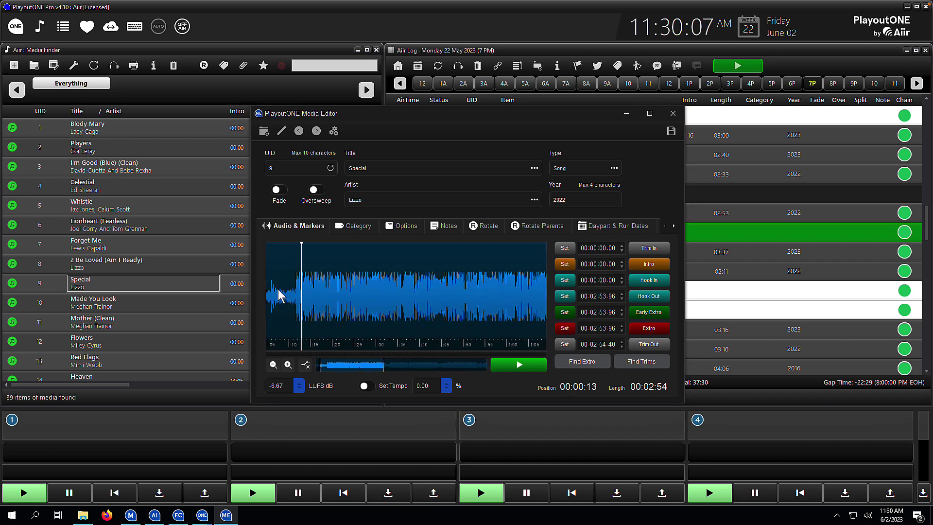
{"action": "scroll", "coordinate": [457, 304], "scroll_direction": "up", "scroll_amount": 2}
{"action": "left_click", "coordinate": [466, 302]}
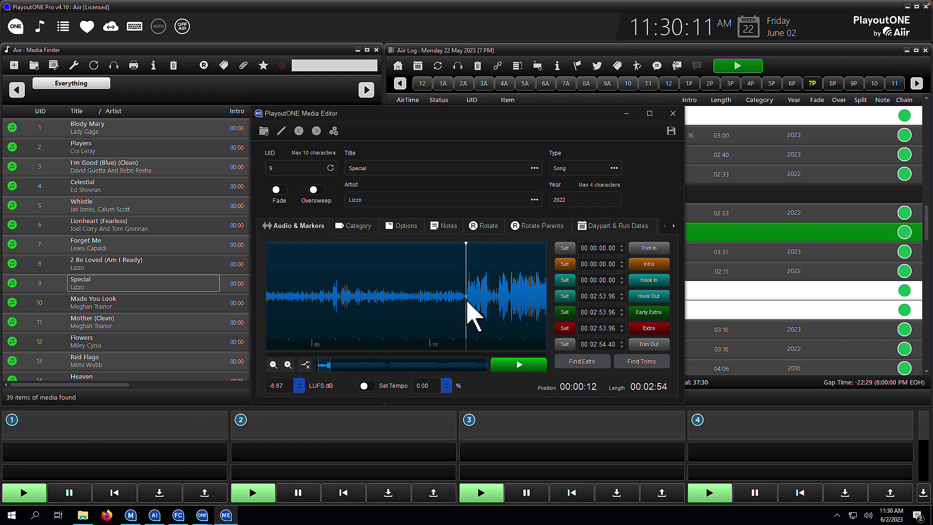
{"action": "left_click", "coordinate": [646, 249]}
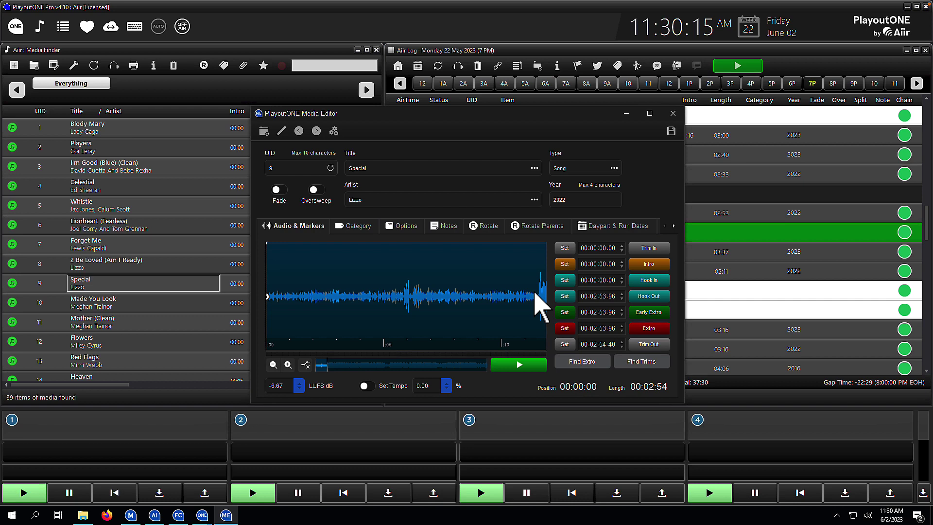
{"action": "scroll", "coordinate": [534, 302], "scroll_direction": "down", "scroll_amount": 1}
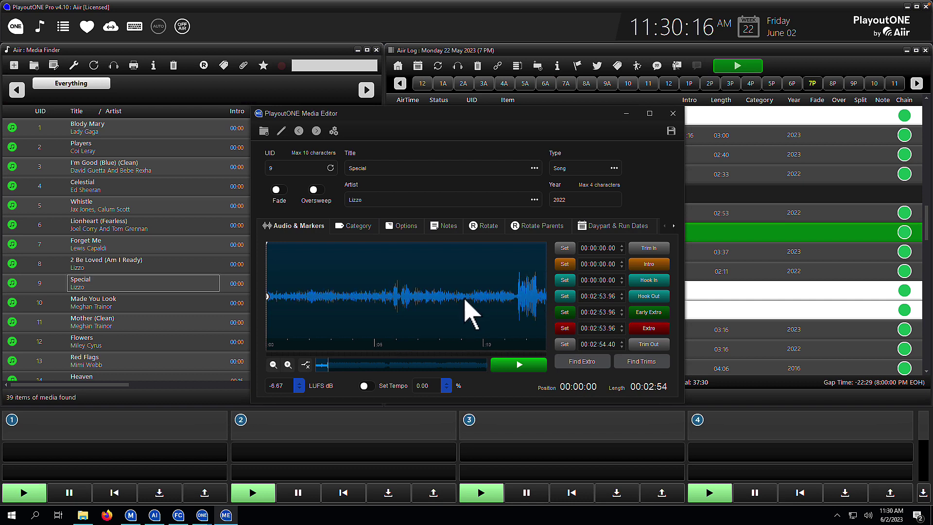
{"action": "left_click", "coordinate": [517, 306]}
{"action": "left_click", "coordinate": [519, 365]}
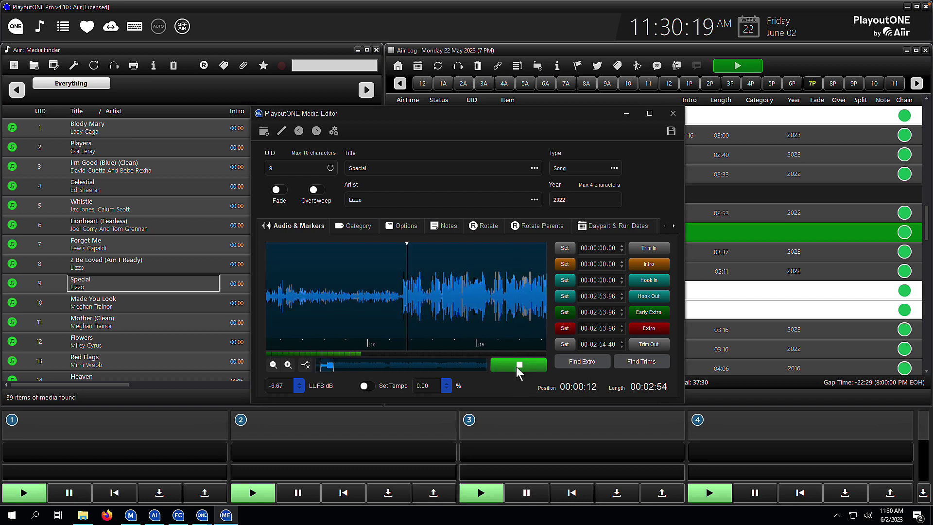
{"action": "left_click", "coordinate": [518, 365]}
{"action": "scroll", "coordinate": [410, 329], "scroll_direction": "up", "scroll_amount": 2}
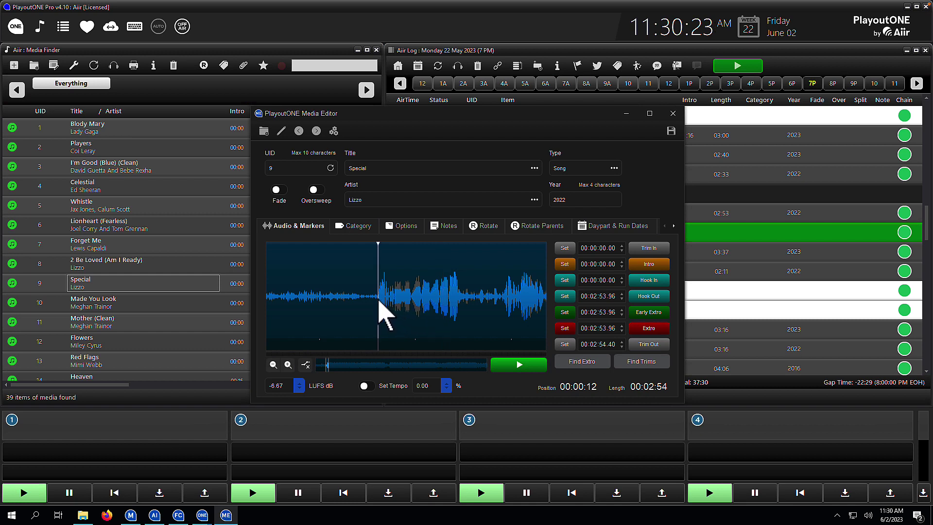
Set Special's Trim In at the playhead, drag it to 00:00:11.60, and preview from there
{"action": "left_click", "coordinate": [565, 248]}
{"action": "left_click", "coordinate": [648, 249]}
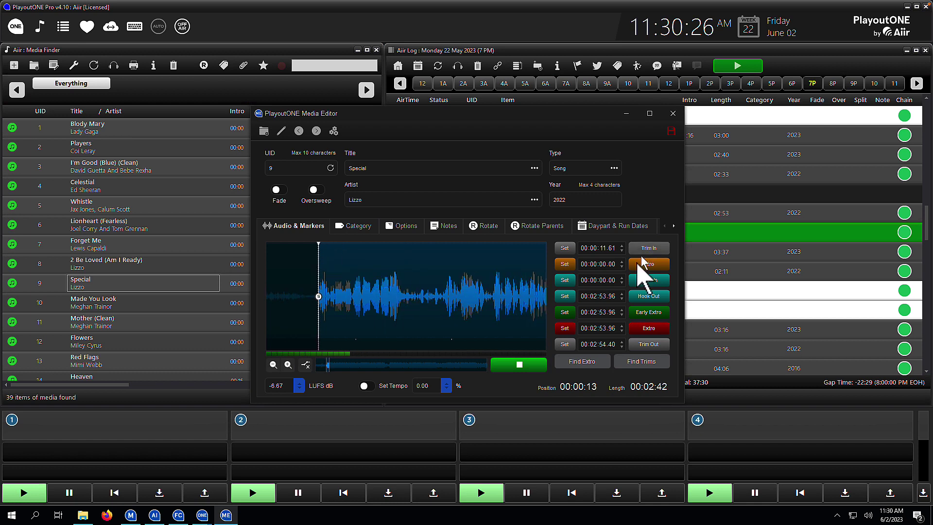
{"action": "left_click", "coordinate": [519, 364]}
{"action": "scroll", "coordinate": [340, 302], "scroll_direction": "up", "scroll_amount": 3}
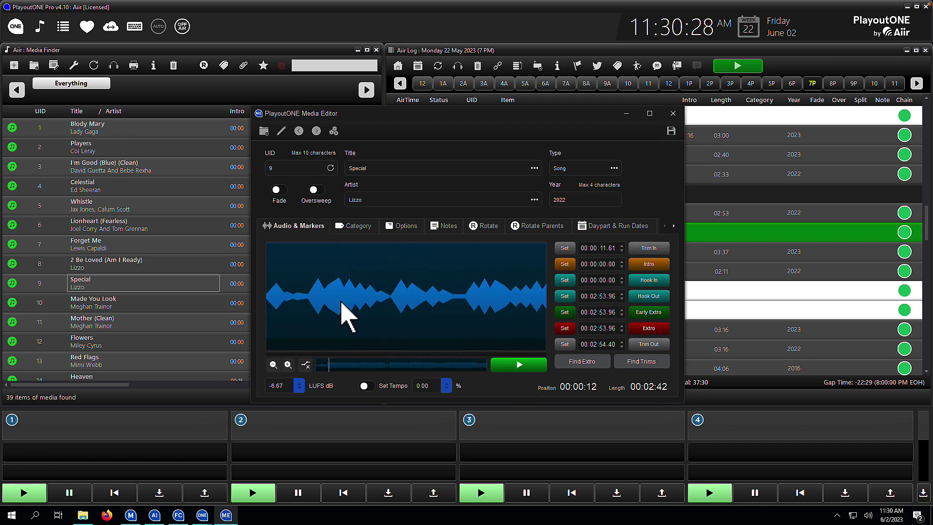
{"action": "left_click", "coordinate": [646, 249]}
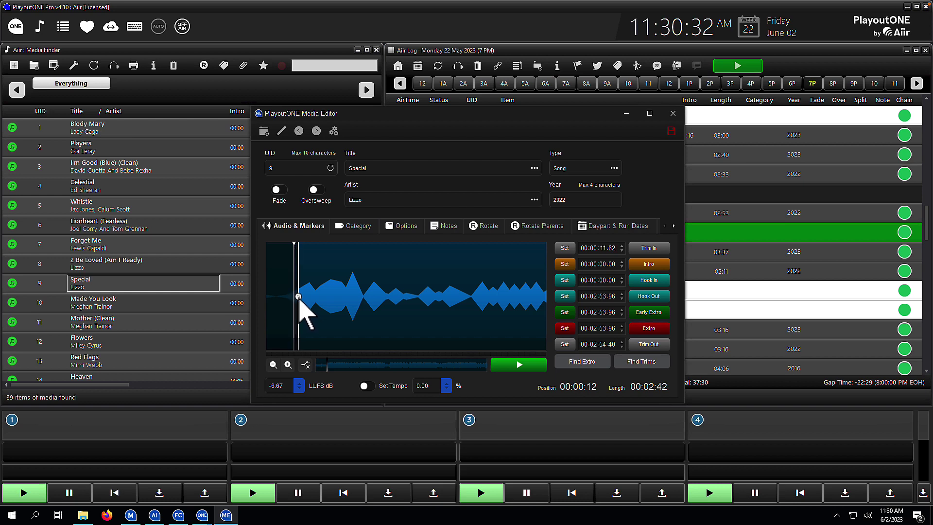
{"action": "left_click_drag", "start_coordinate": [294, 298], "coordinate": [277, 302]}
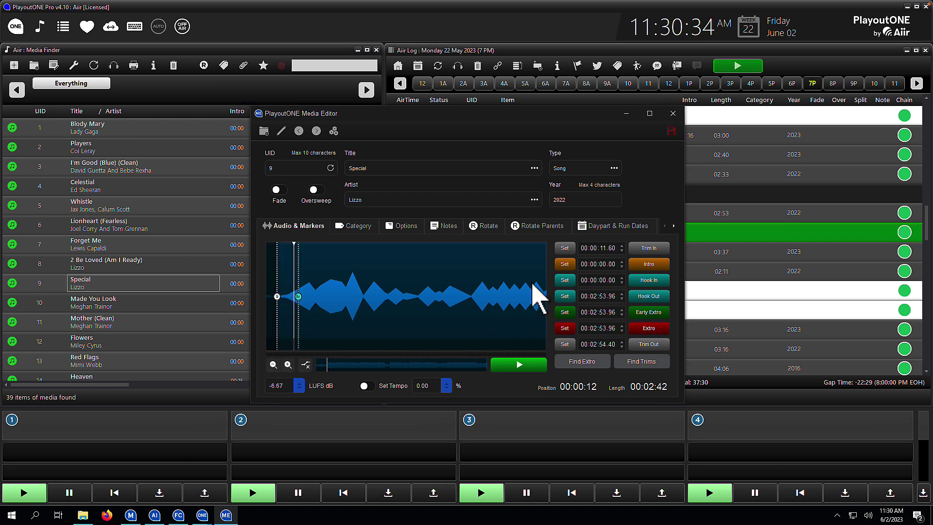
{"action": "left_click", "coordinate": [647, 246]}
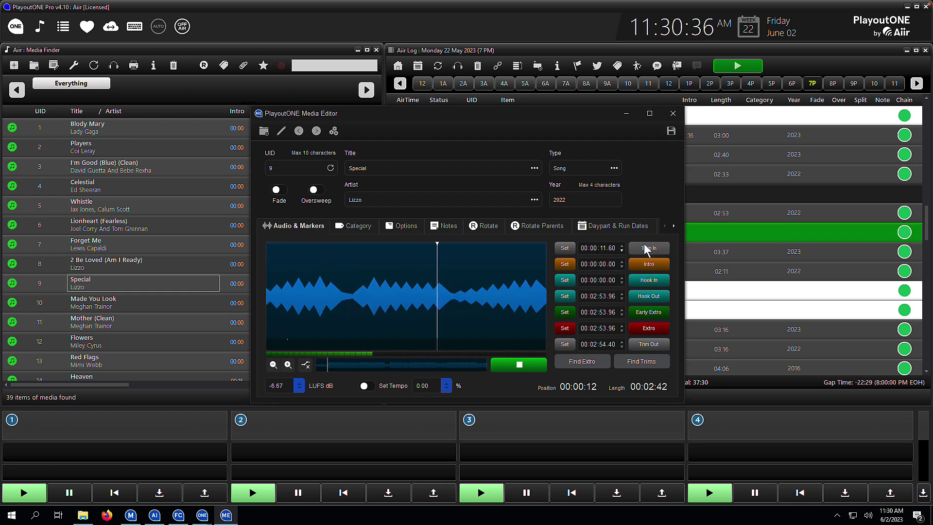
{"action": "left_click", "coordinate": [518, 364]}
{"action": "scroll", "coordinate": [499, 282], "scroll_direction": "down", "scroll_amount": 3}
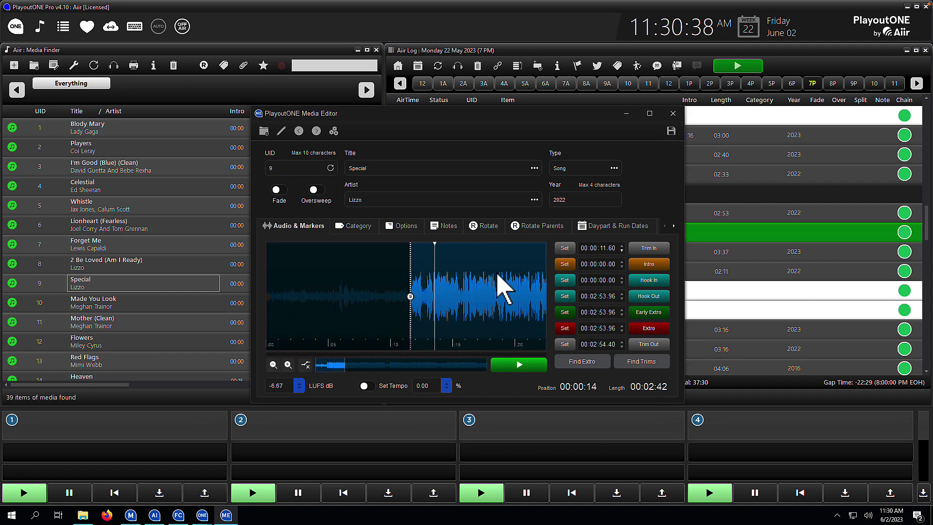
{"action": "scroll", "coordinate": [499, 280], "scroll_direction": "down", "scroll_amount": 3}
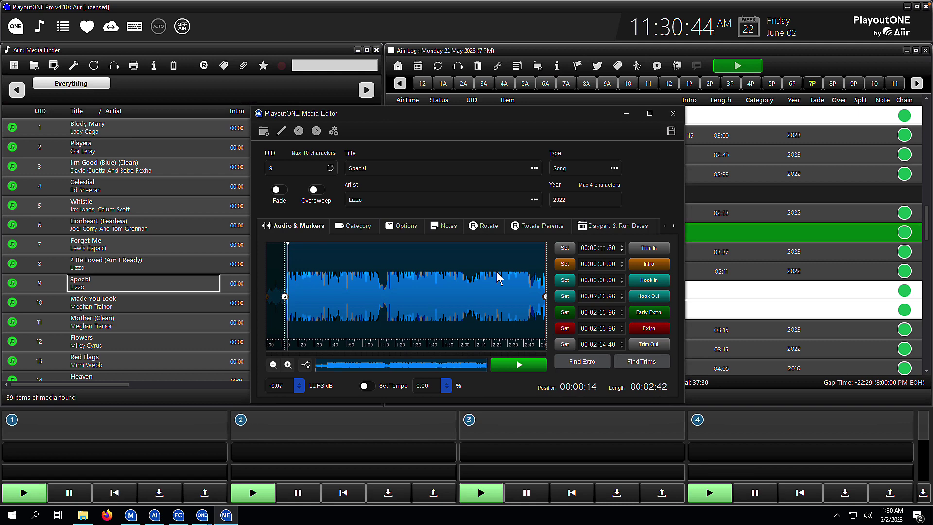
Close Special, open Flowers in the Media Editor, and play its ending from about 3:15
{"action": "left_click", "coordinate": [672, 113]}
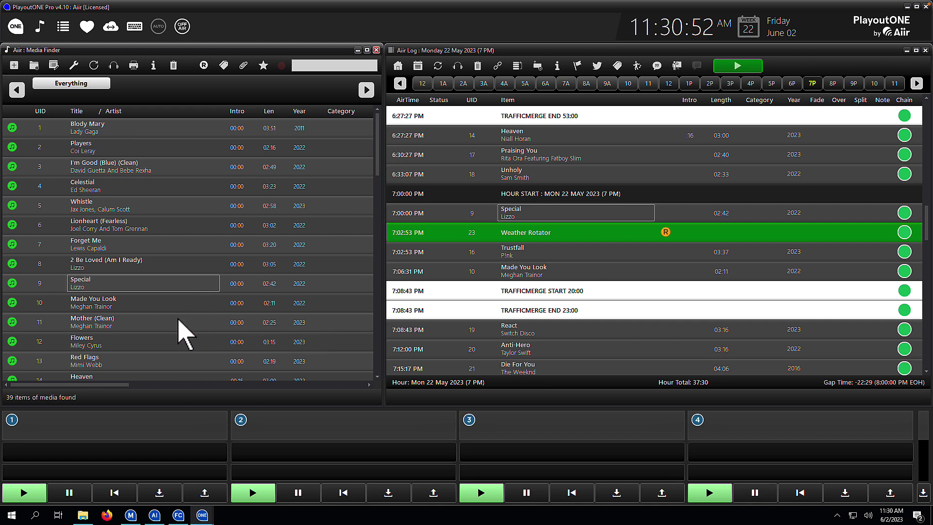
{"action": "double_click", "coordinate": [165, 341]}
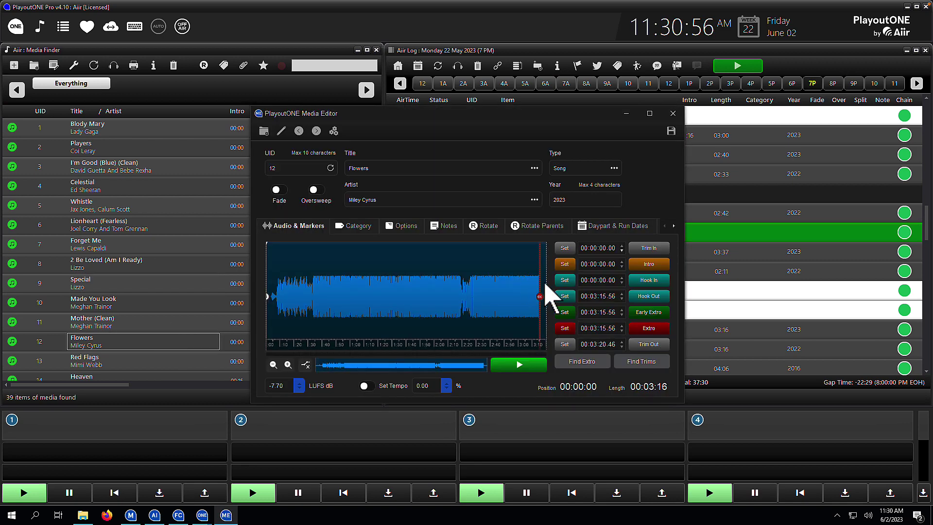
{"action": "scroll", "coordinate": [545, 286], "scroll_direction": "up", "scroll_amount": 3}
{"action": "scroll", "coordinate": [545, 287], "scroll_direction": "up", "scroll_amount": 5}
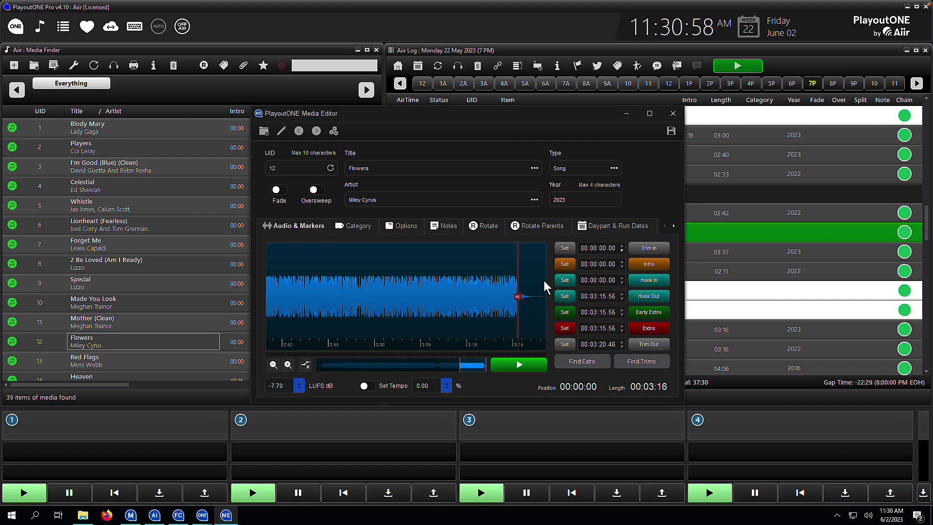
{"action": "left_click", "coordinate": [659, 328]}
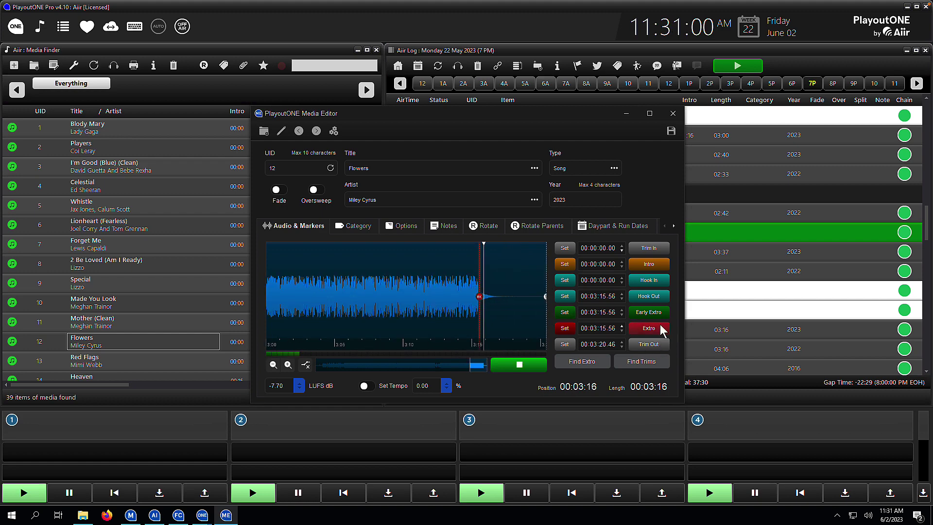
{"action": "left_click", "coordinate": [475, 302]}
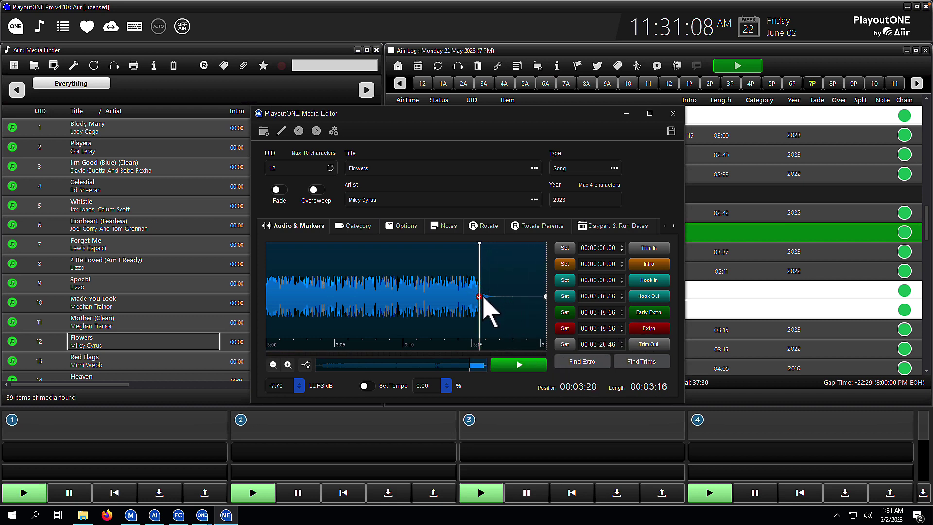
Drag Flowers' Extro marker to 00:03:15.50 and preview from the new point
{"action": "left_click_drag", "start_coordinate": [483, 306], "coordinate": [481, 299]}
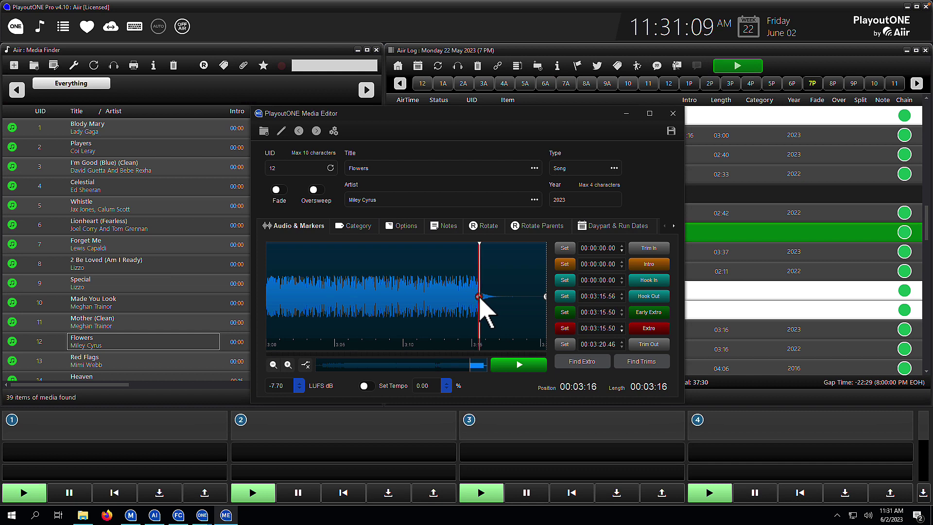
{"action": "left_click", "coordinate": [647, 329]}
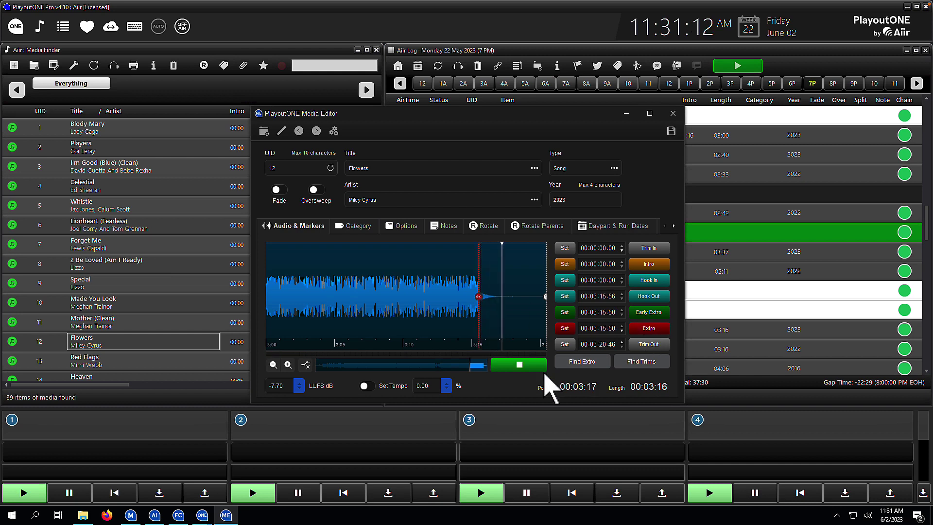
{"action": "left_click", "coordinate": [529, 369]}
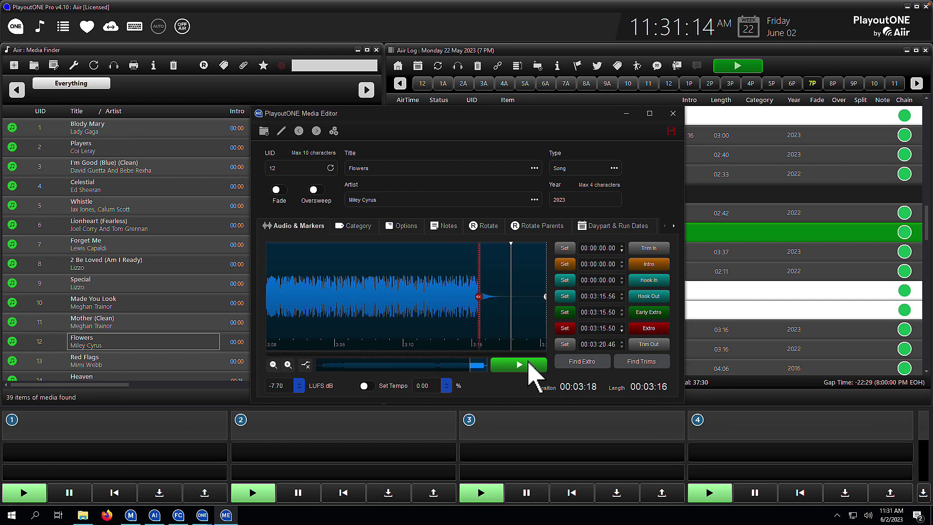